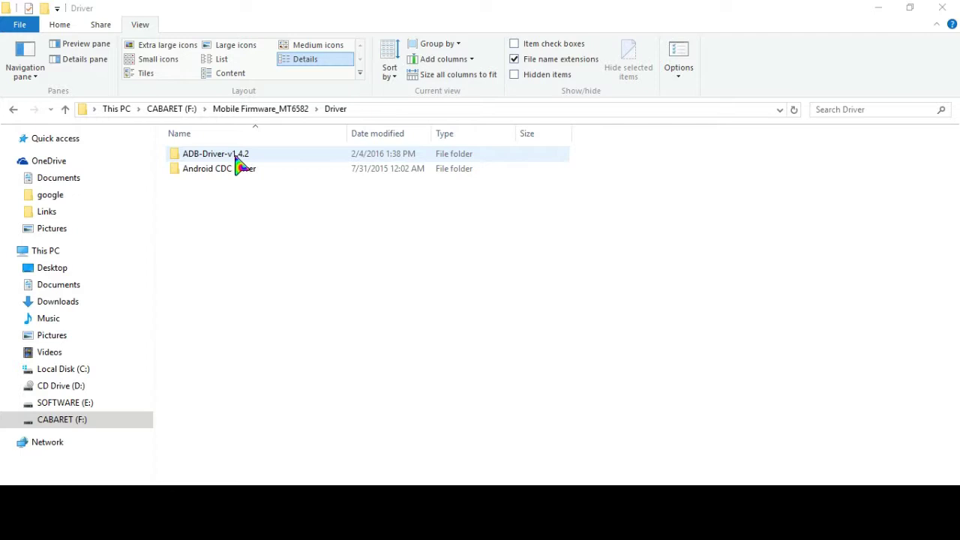
Run adb-setup-1.4.2.exe from the ADB-Driver-v1.4.2 folder as administrator
left_click(237, 156)
double_click(236, 157)
double_click(244, 157)
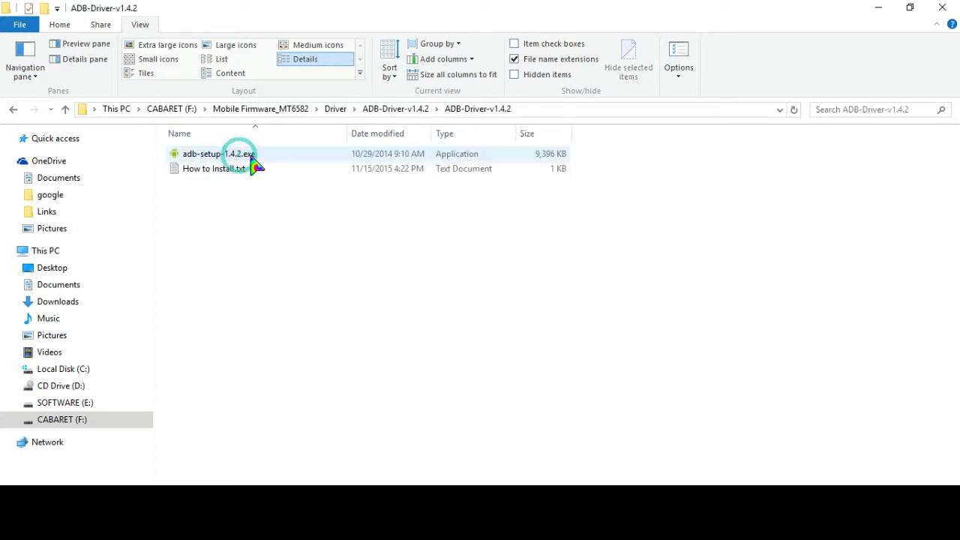
left_click(229, 159)
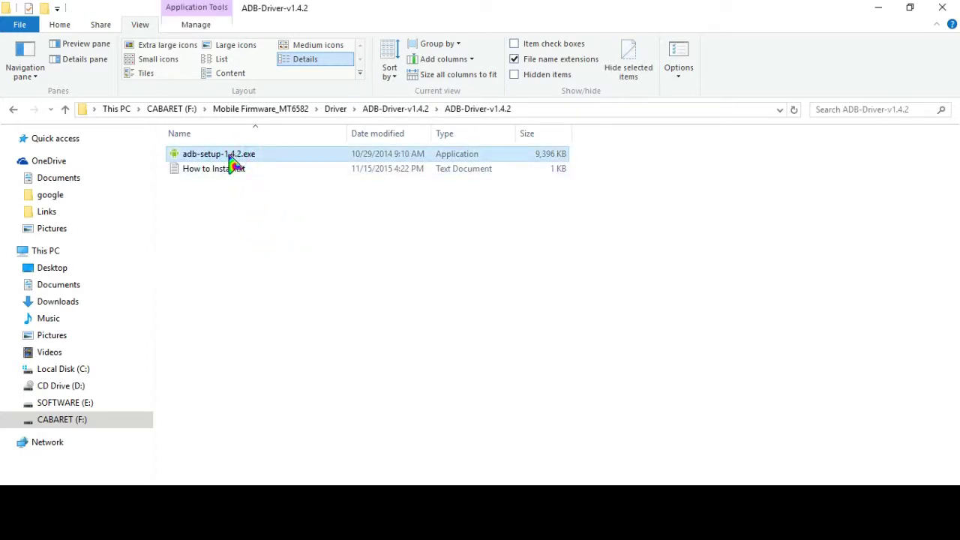
right_click(229, 157)
left_click(296, 139)
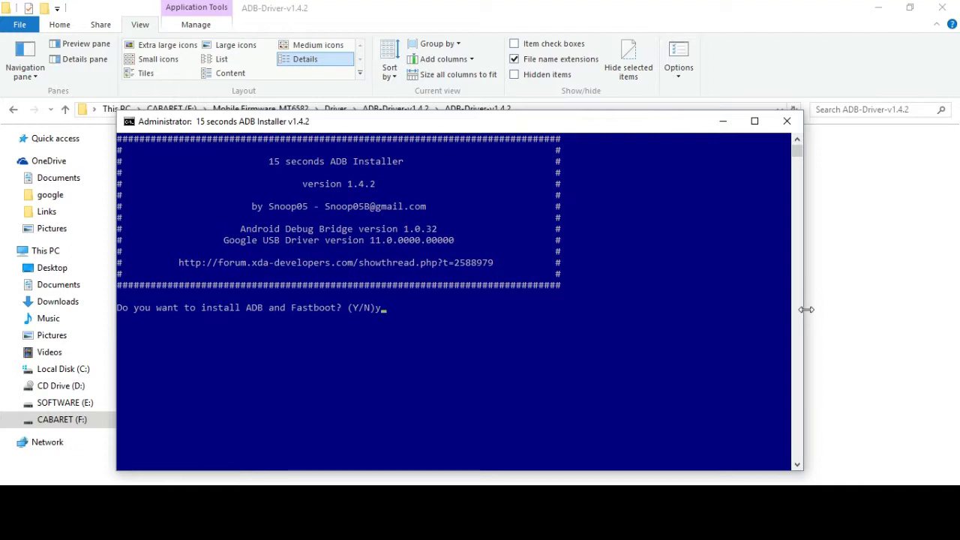
Answer yes to ADB/Fastboot, system-wide install and device drivers, then complete the driver wizard
key("Return")
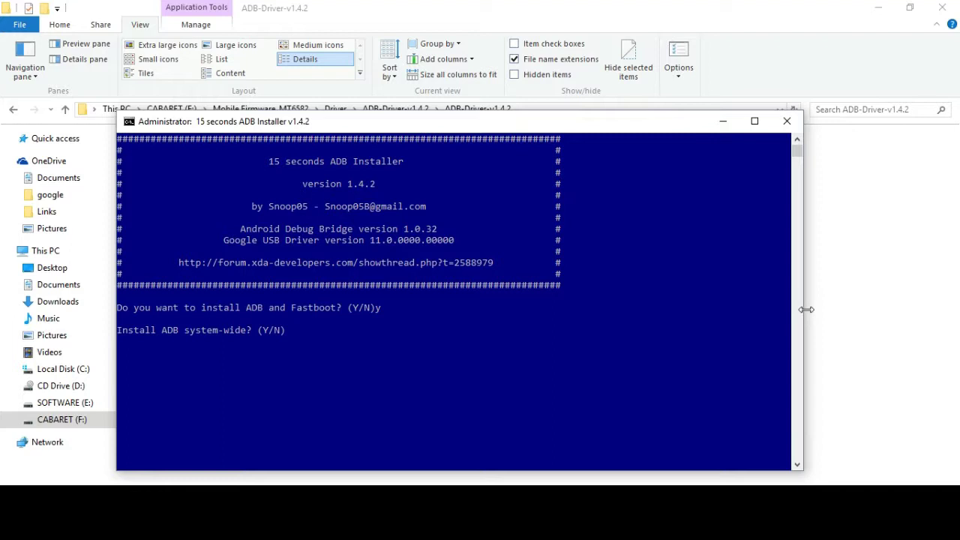
type("y")
key("Return")
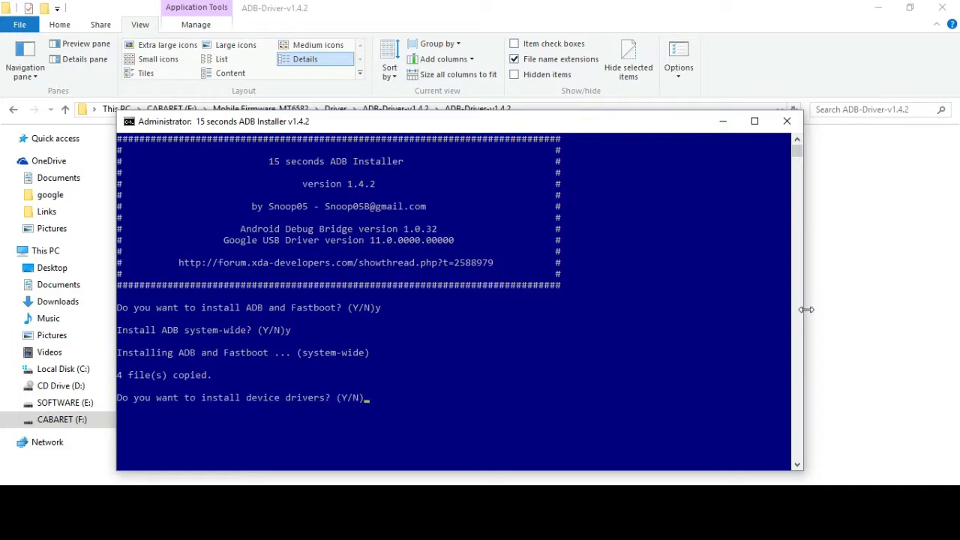
key("Return")
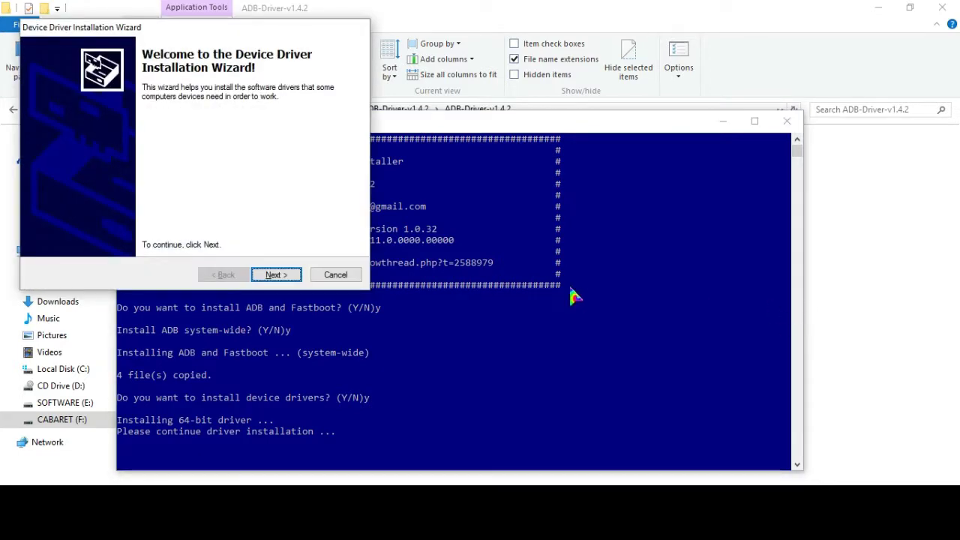
left_click(276, 279)
left_click(276, 276)
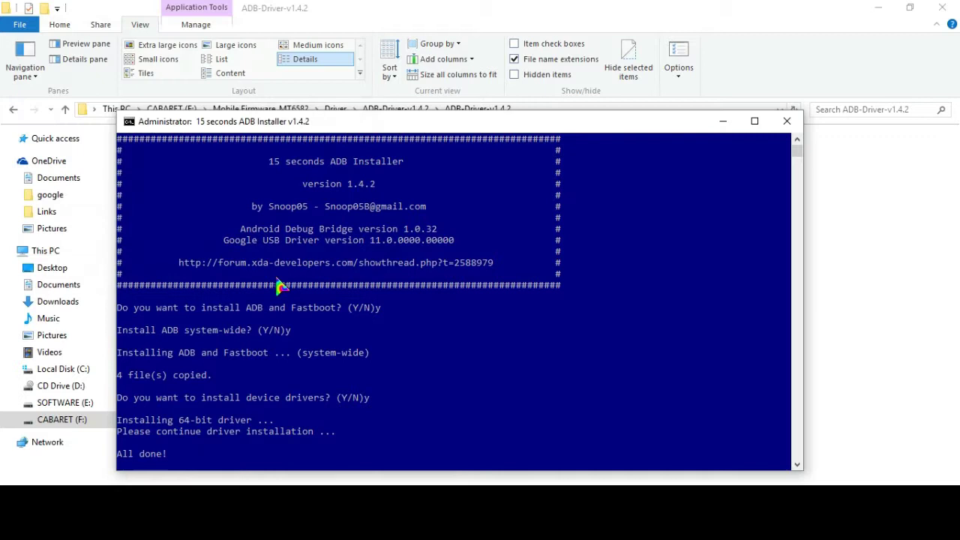
Close the finished installer and open the Android CDC Driver folder under Driver
left_click(787, 121)
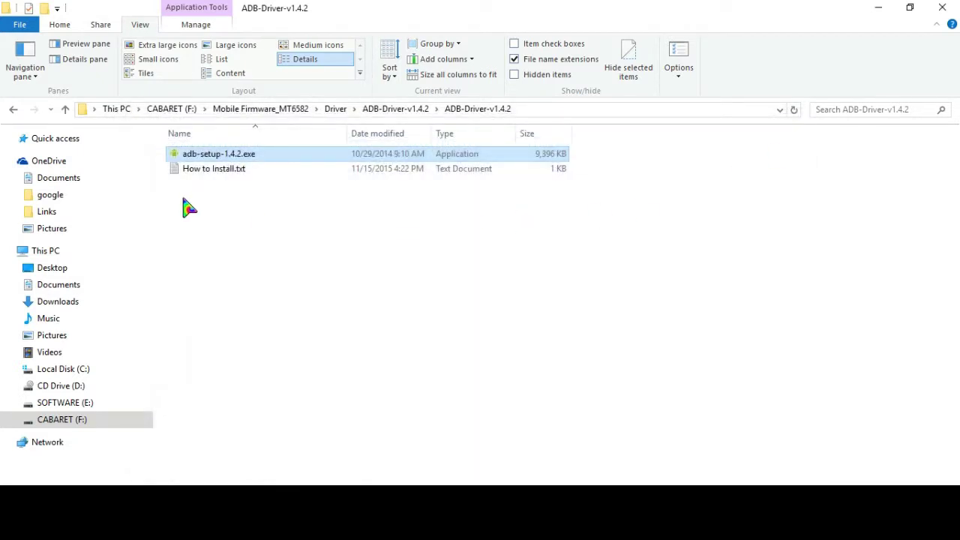
left_click(66, 110)
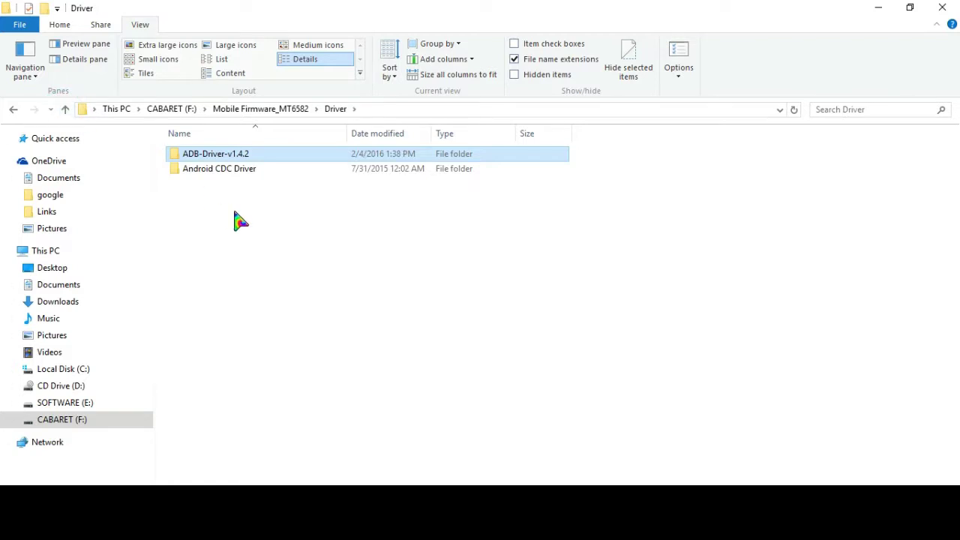
left_click(225, 174)
double_click(229, 180)
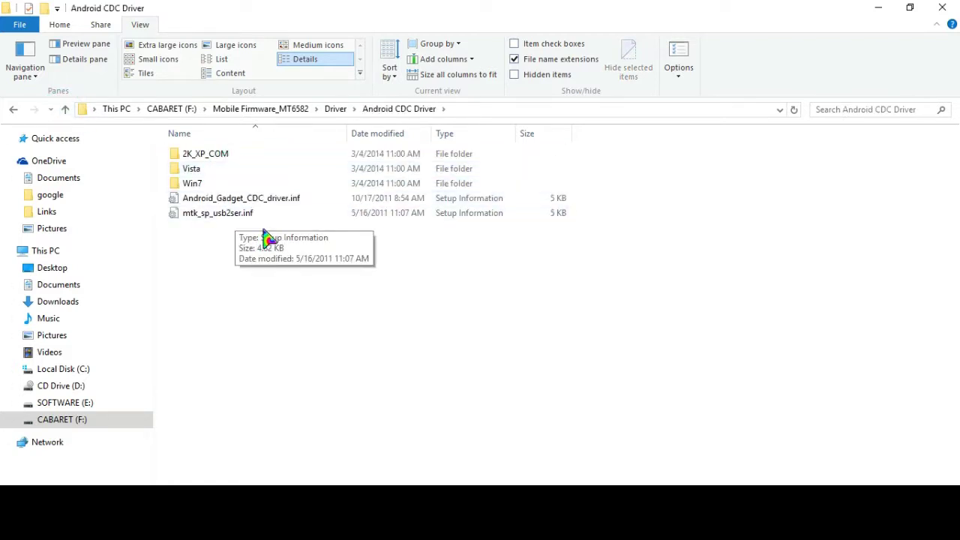
Minimize Explorer and open Computer Management via This PC's Manage option
left_click(881, 9)
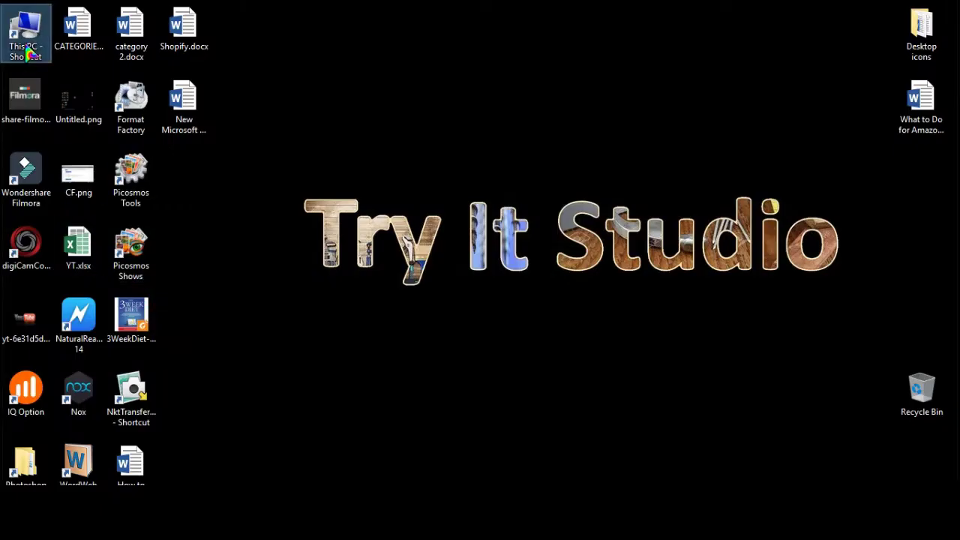
right_click(27, 40)
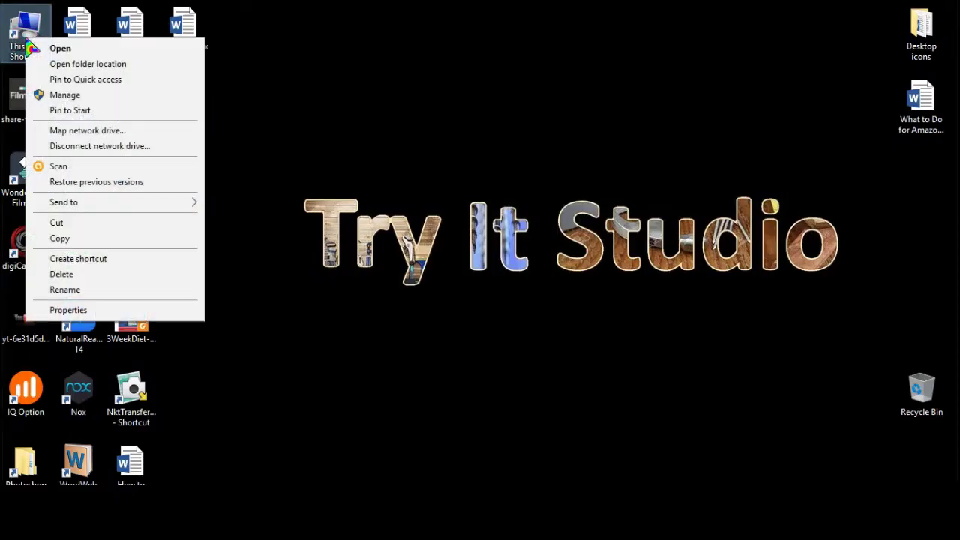
left_click(72, 96)
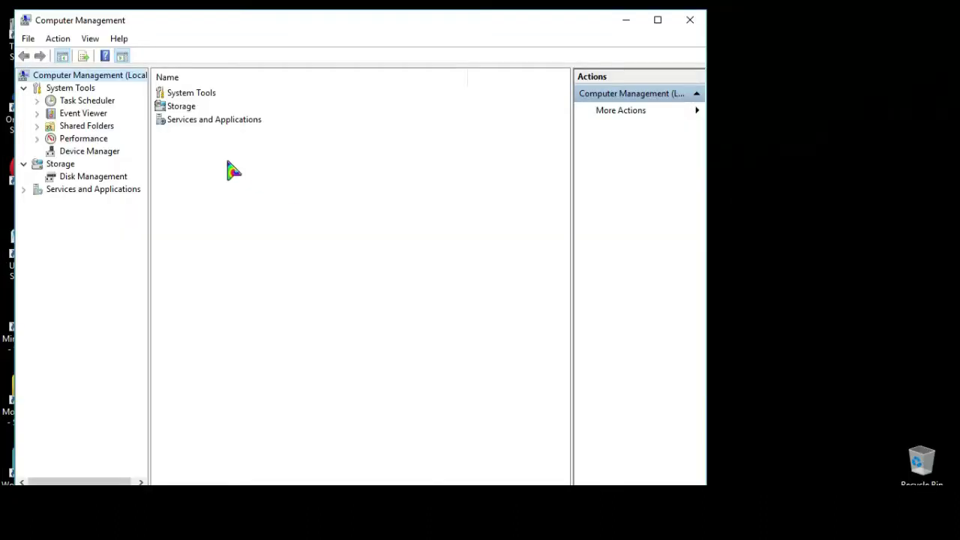
In Device Manager, start Add legacy hardware, choose manual install from a list, and show all devices
left_click(112, 154)
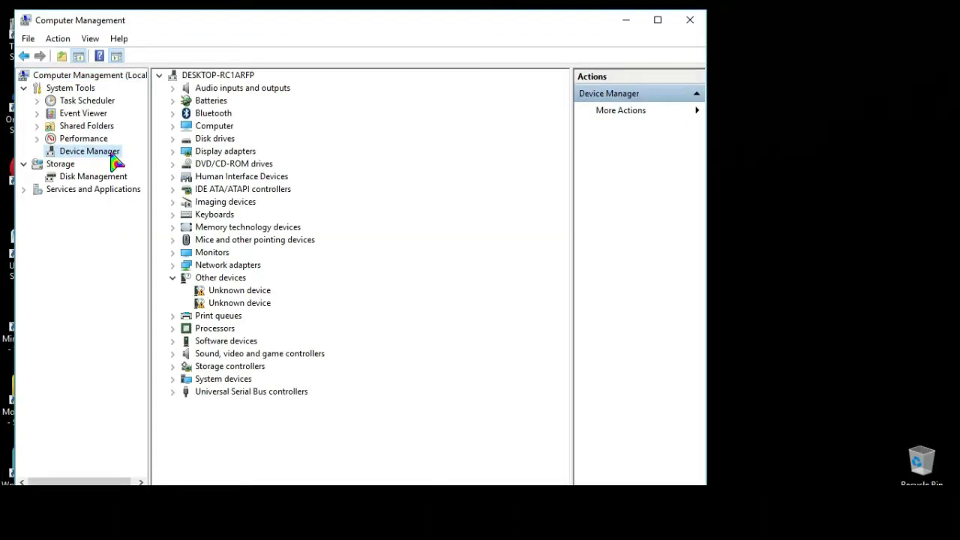
left_click(214, 76)
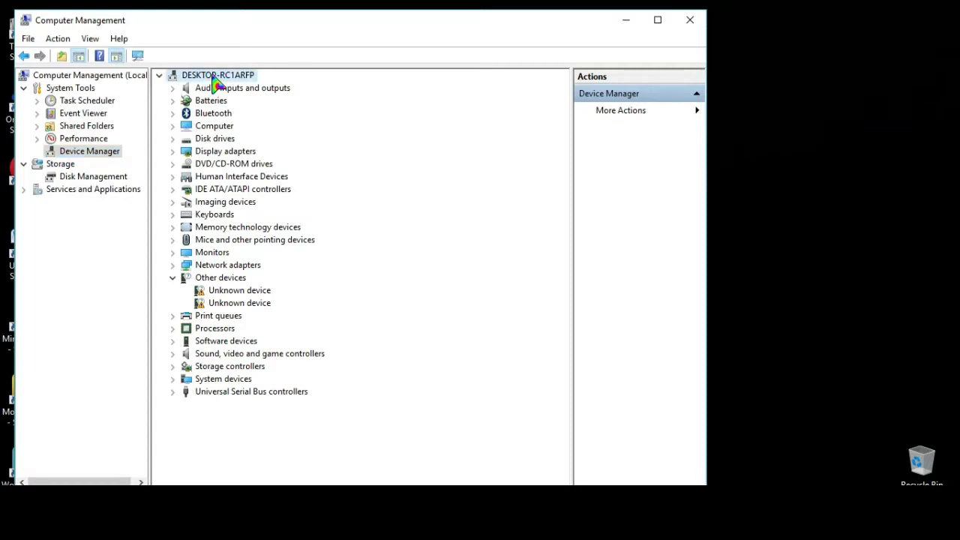
left_click(60, 41)
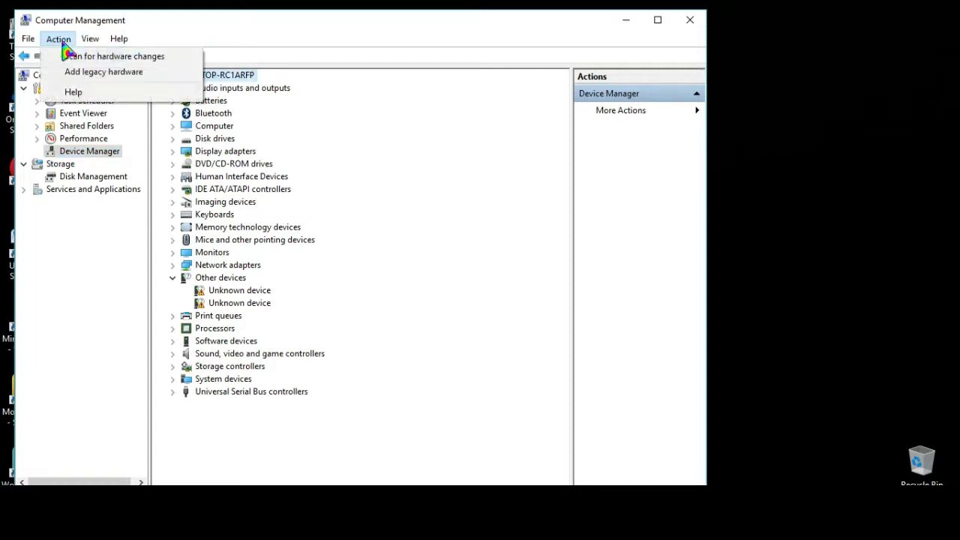
left_click(92, 73)
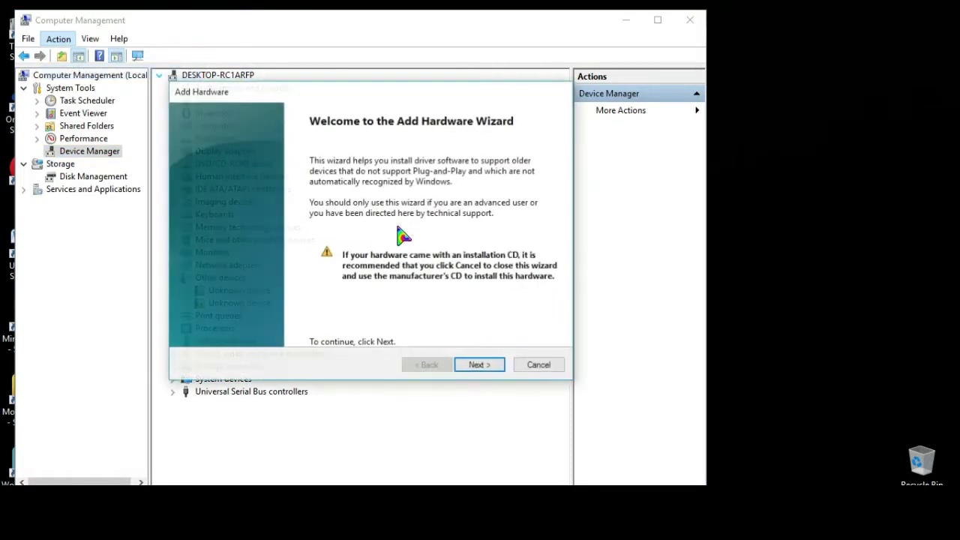
left_click(479, 366)
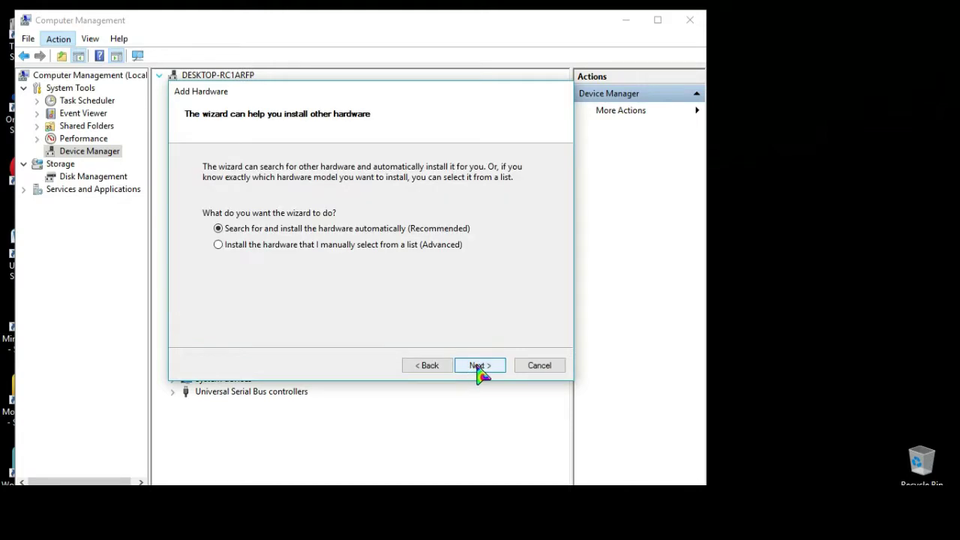
left_click(395, 246)
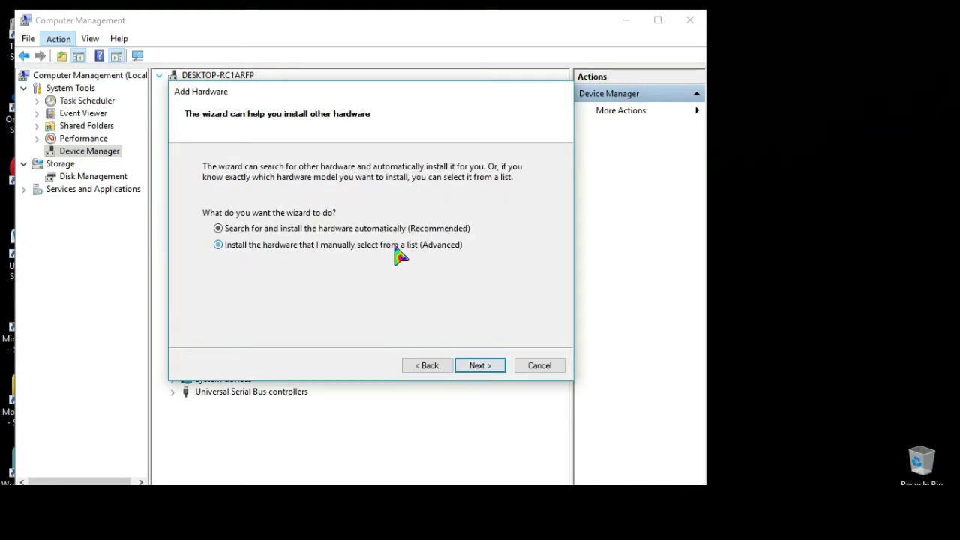
left_click(485, 370)
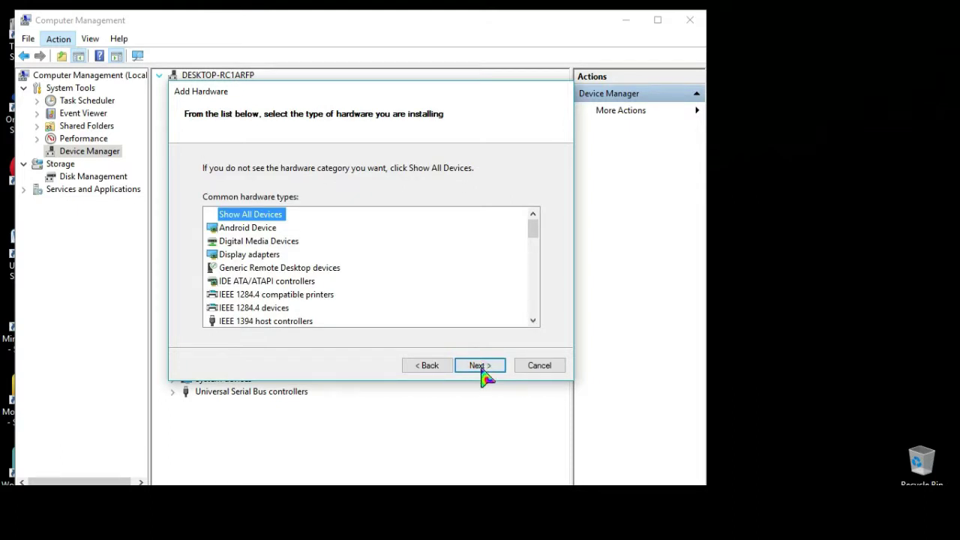
left_click(484, 372)
Point Have Disk to Android_Gadget_CDC_driver.inf in F:\Symphony_W75_4.4.2_MT6582\Driver\Android CDC Driver
left_click(527, 318)
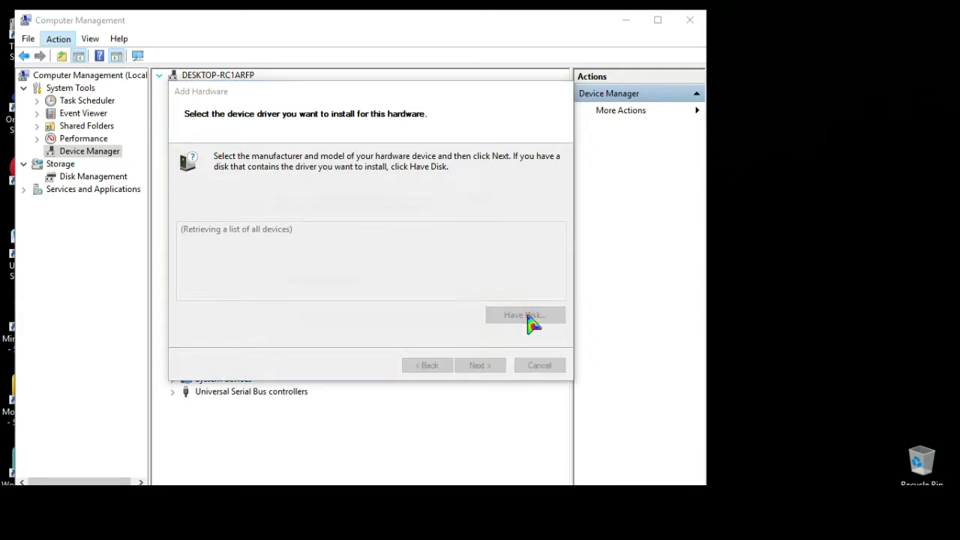
left_click(484, 303)
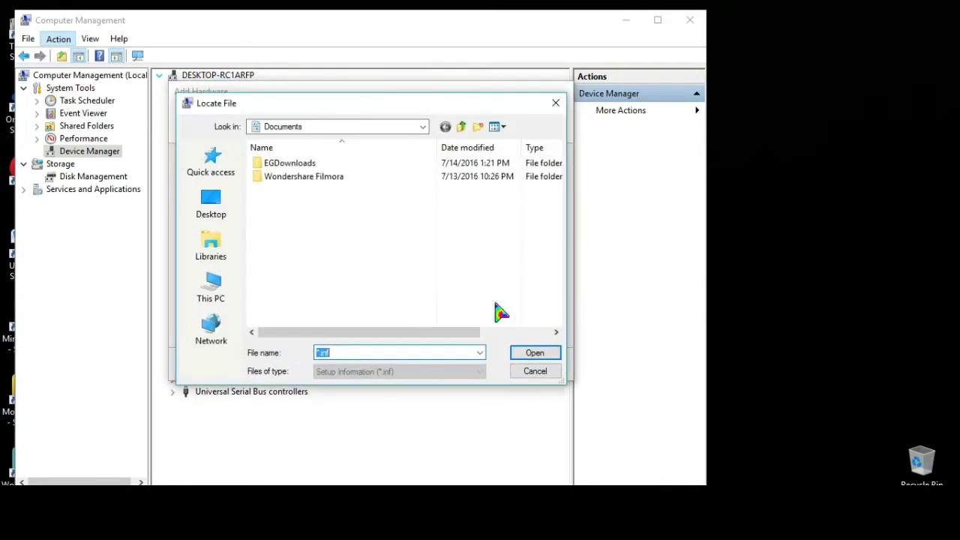
left_click(224, 298)
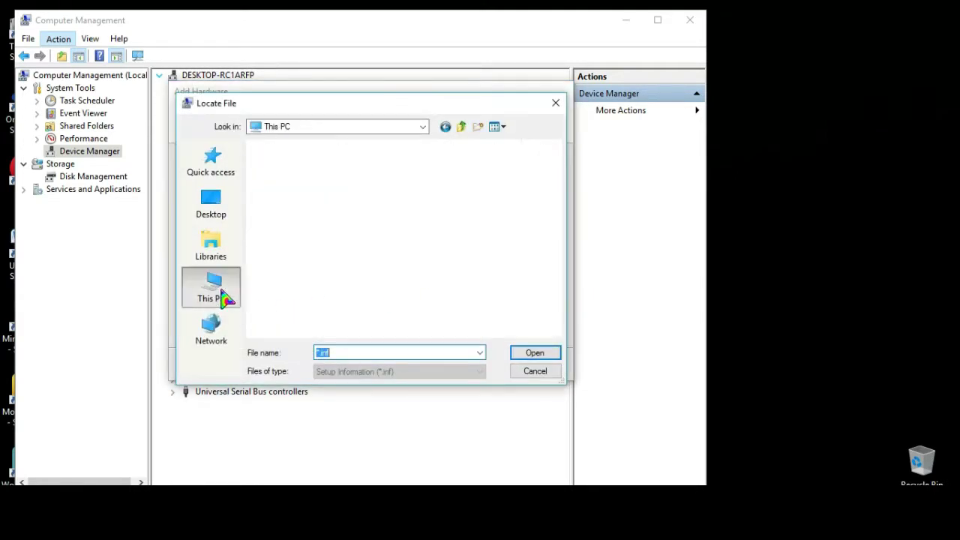
scroll(345, 289, "down", 3)
double_click(360, 292)
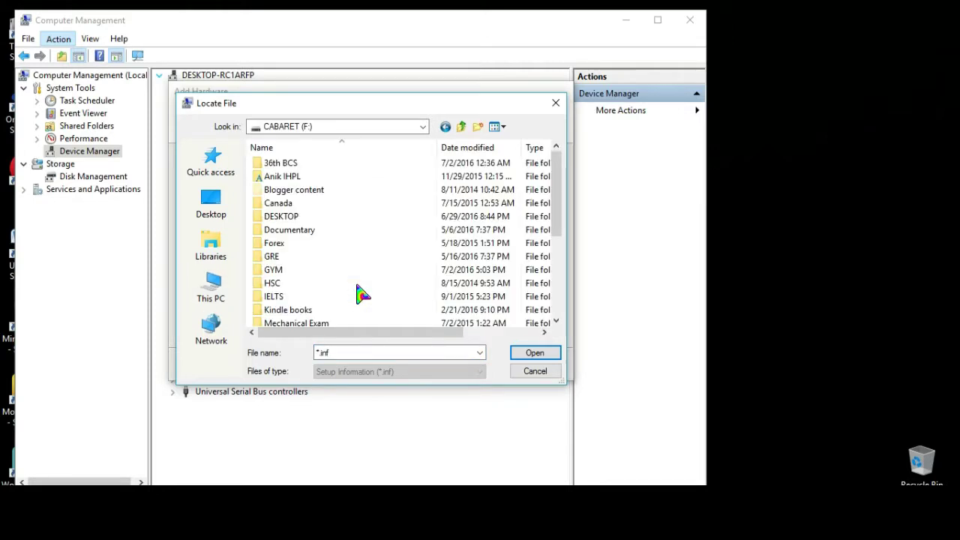
scroll(358, 291, "down", 3)
double_click(352, 272)
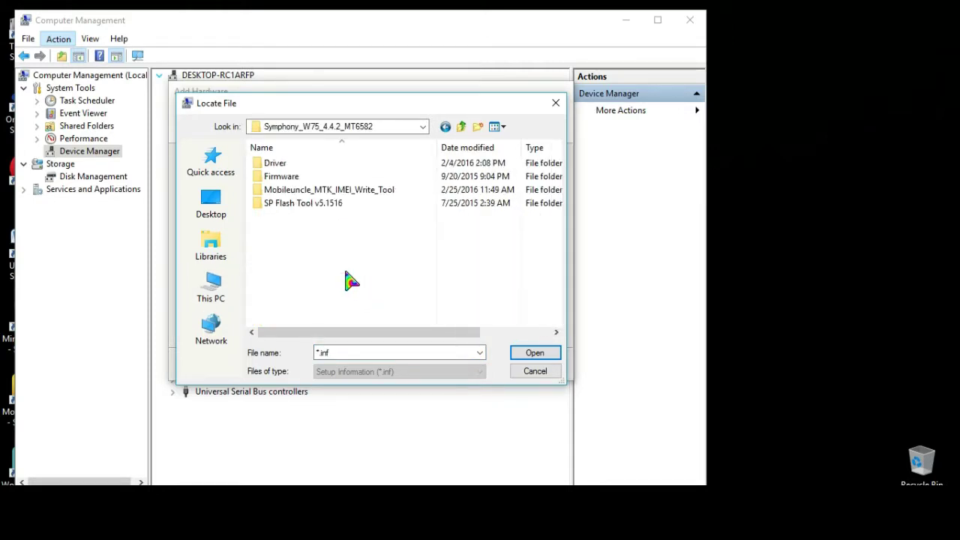
double_click(318, 165)
double_click(344, 178)
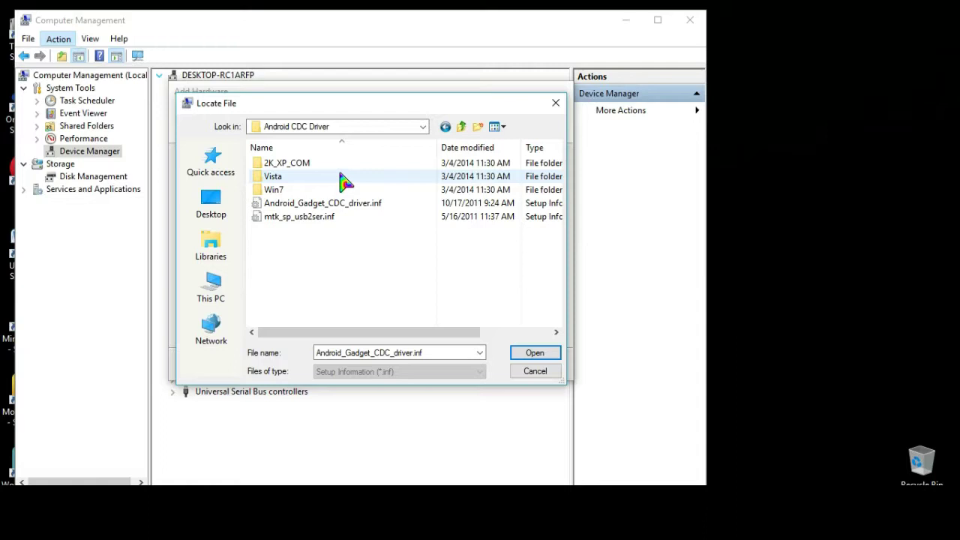
left_click(350, 203)
left_click(533, 351)
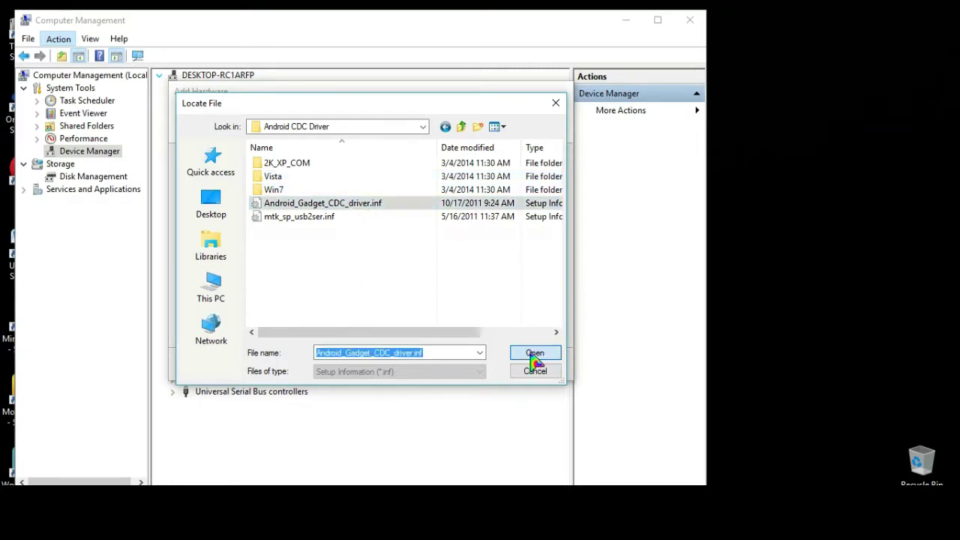
Install the Android Gadget VCOM Driver, accepting the unsigned driver warning
left_click(501, 202)
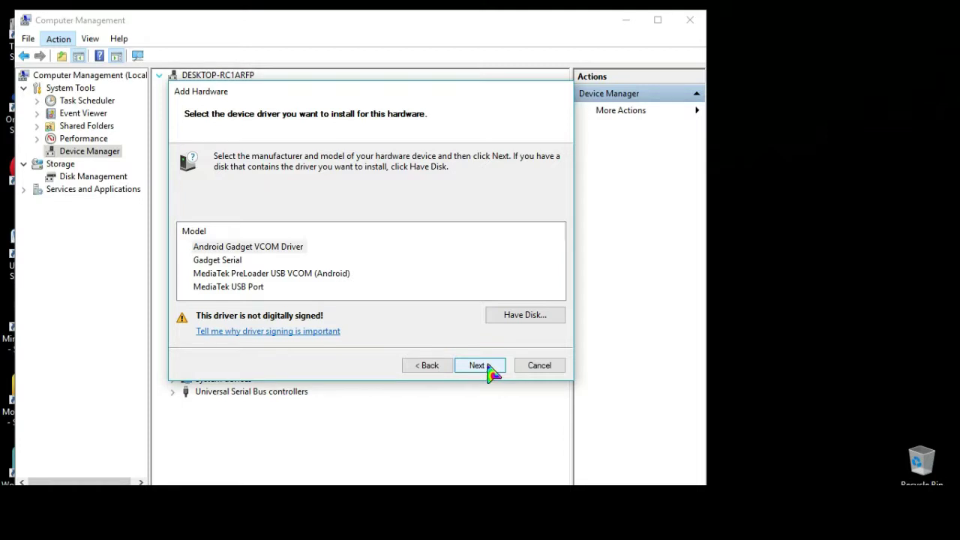
left_click(489, 366)
left_click(486, 363)
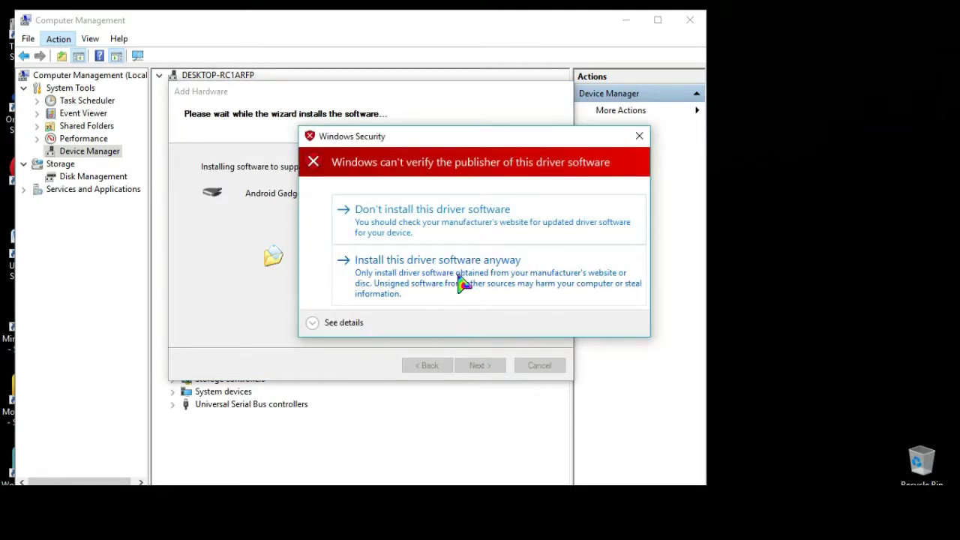
left_click(463, 284)
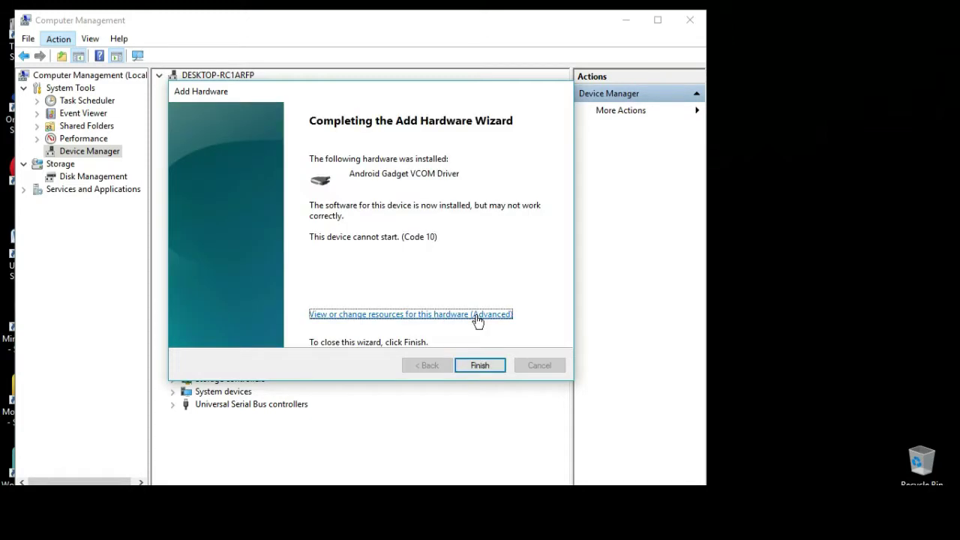
Close the wizard and start another manual Add legacy hardware run to driver selection
left_click(480, 365)
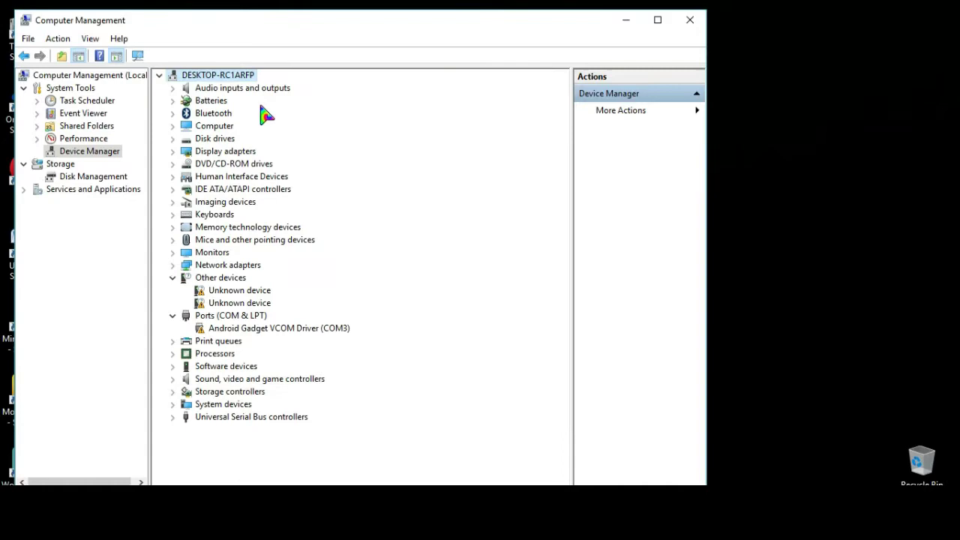
left_click(59, 38)
left_click(95, 73)
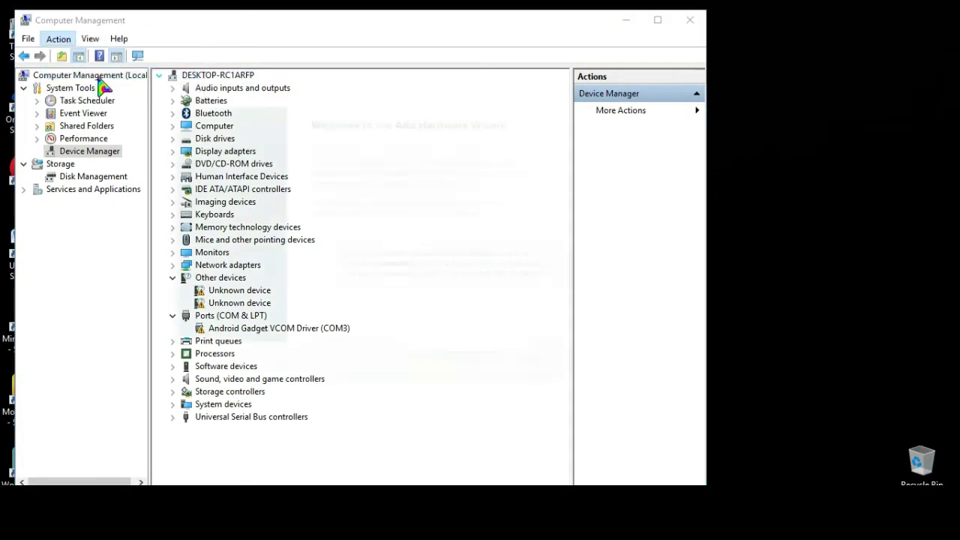
left_click(481, 365)
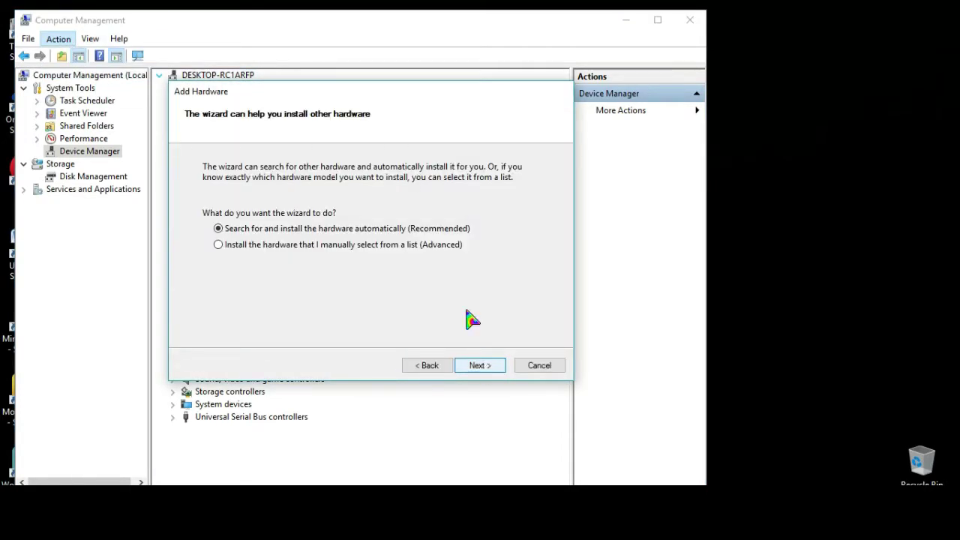
left_click(435, 246)
left_click(484, 367)
left_click(486, 367)
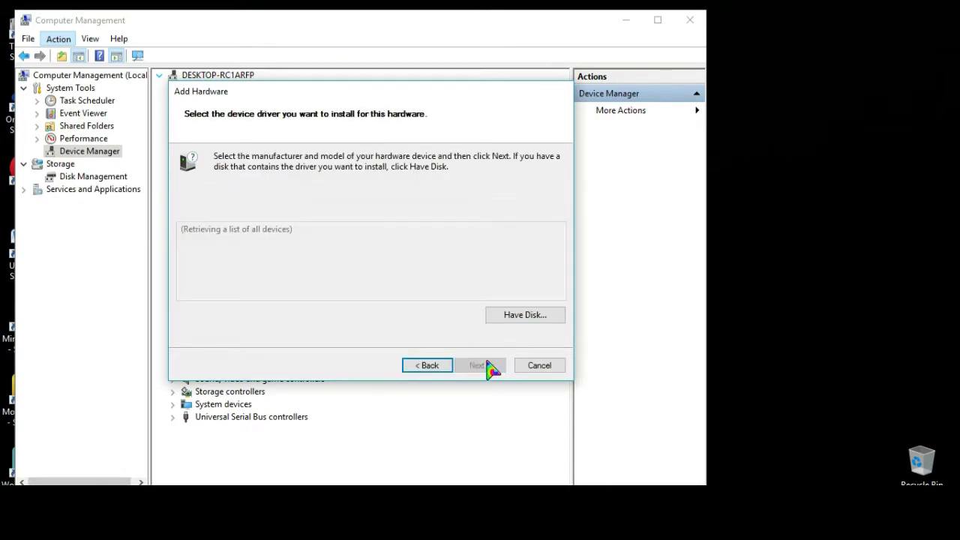
Load the mtk_sp_usb2ser.inf driver file through Have Disk
left_click(508, 316)
left_click(483, 303)
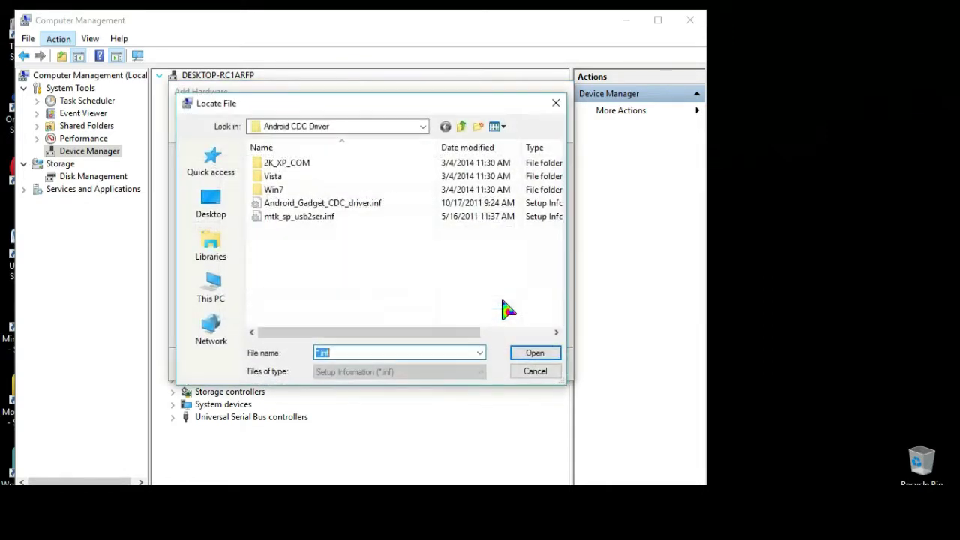
left_click(304, 217)
left_click(535, 353)
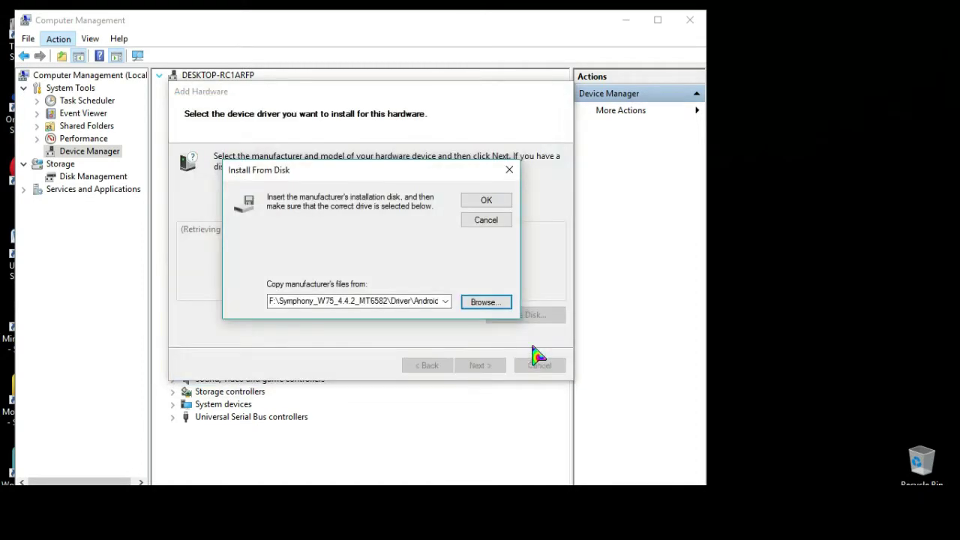
left_click(496, 202)
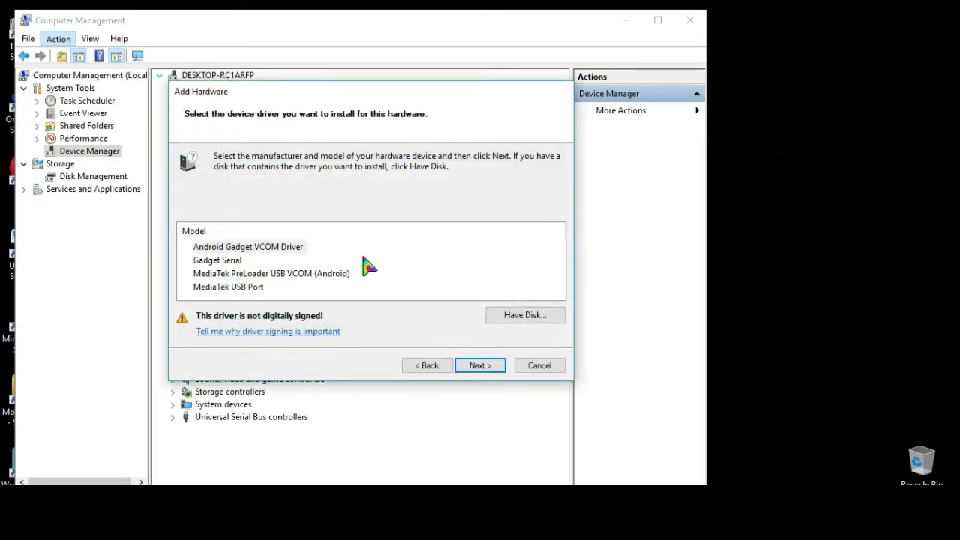
Select MediaTek PreLoader USB VCOM (Android) and install it despite the unsigned warning
left_click(236, 260)
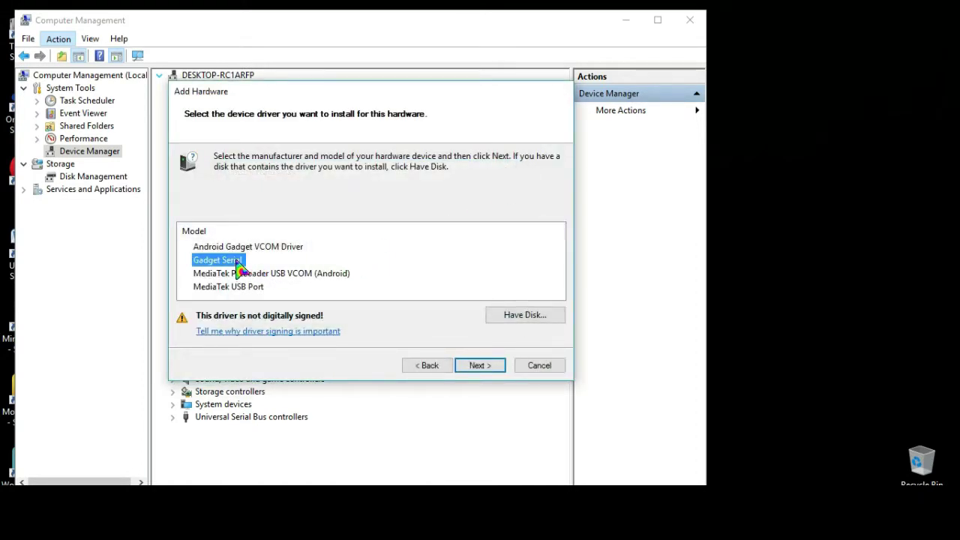
left_click(307, 276)
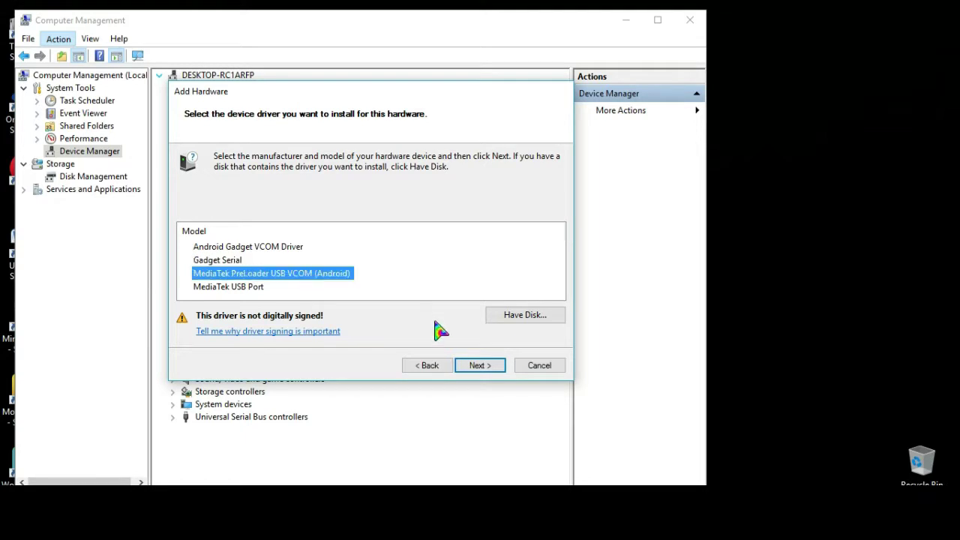
left_click(480, 367)
left_click(481, 369)
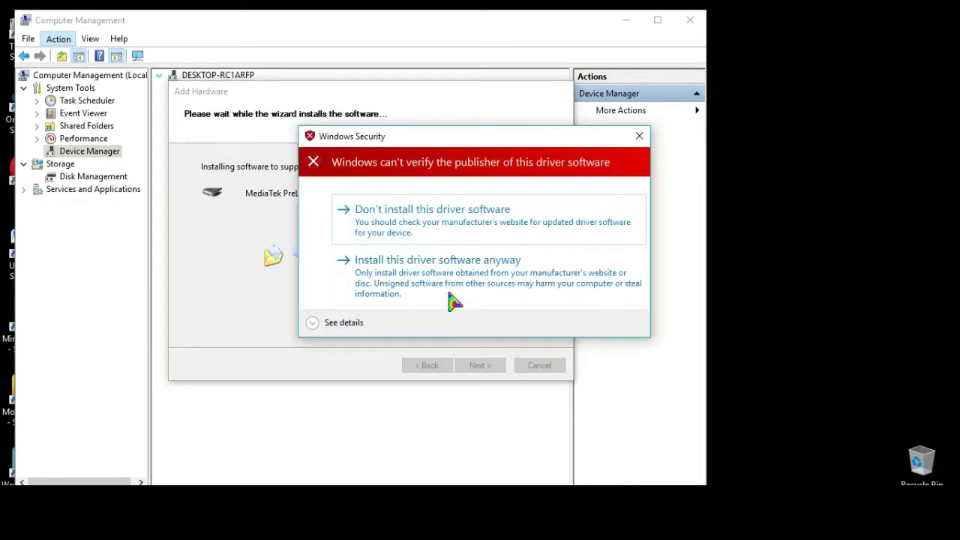
left_click(455, 282)
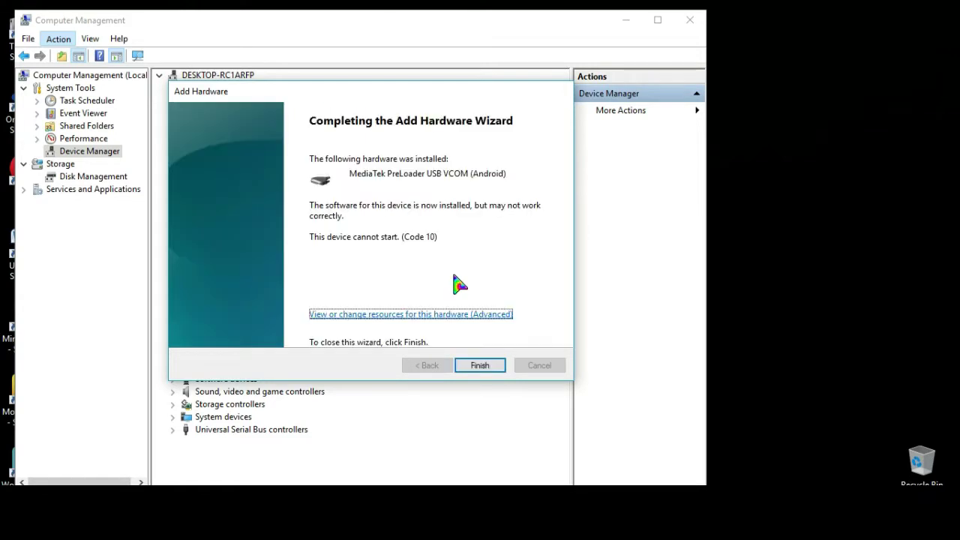
Close the wizard and restart Add legacy hardware through to driver selection
left_click(486, 367)
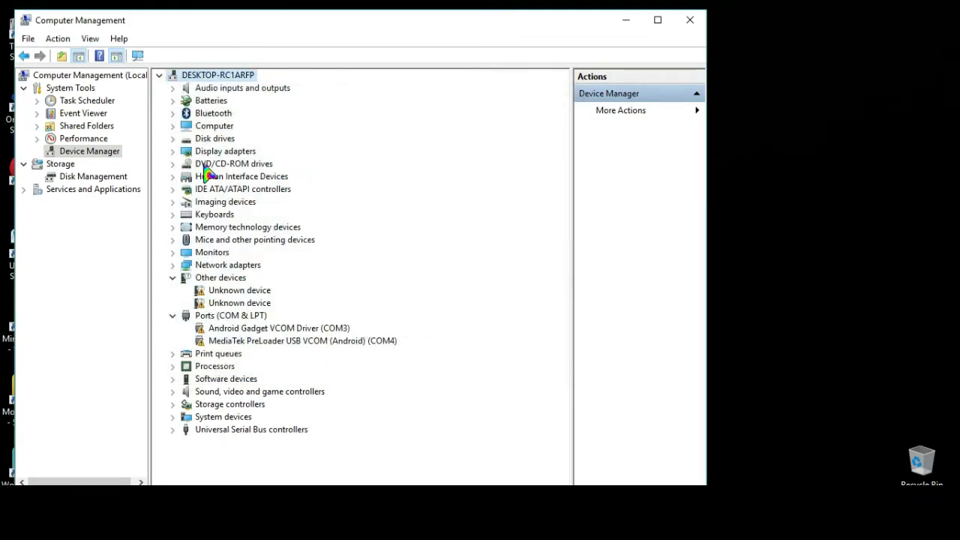
left_click(58, 39)
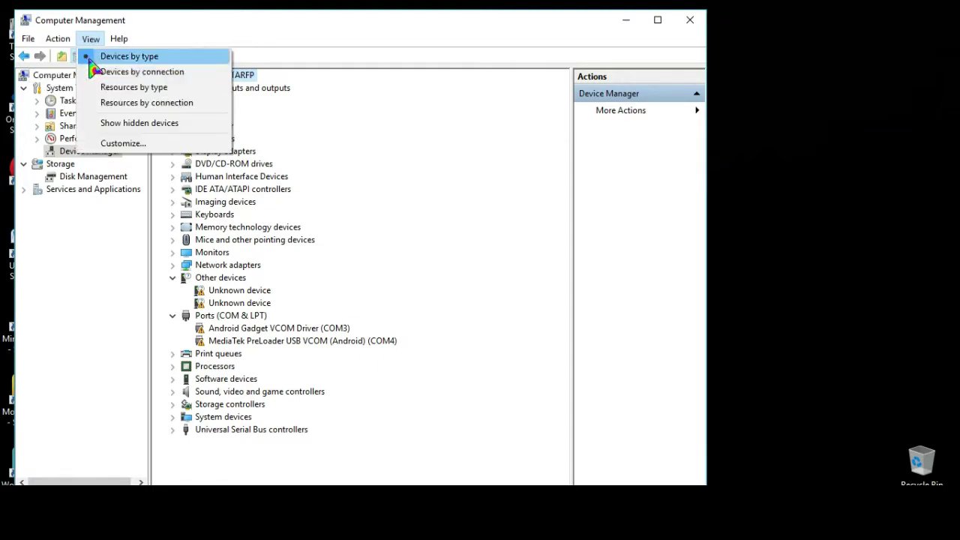
mouse_move(82, 41)
left_click(89, 71)
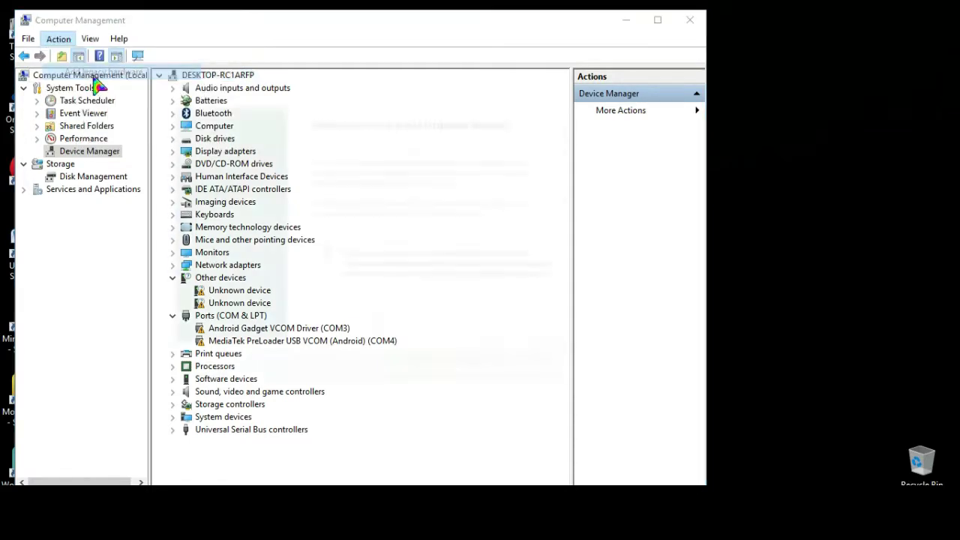
left_click(493, 365)
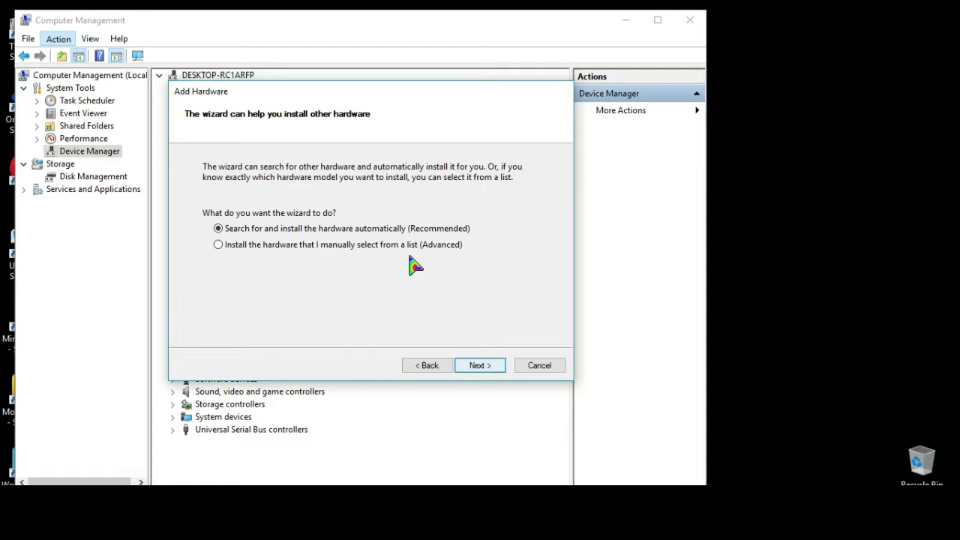
left_click(480, 368)
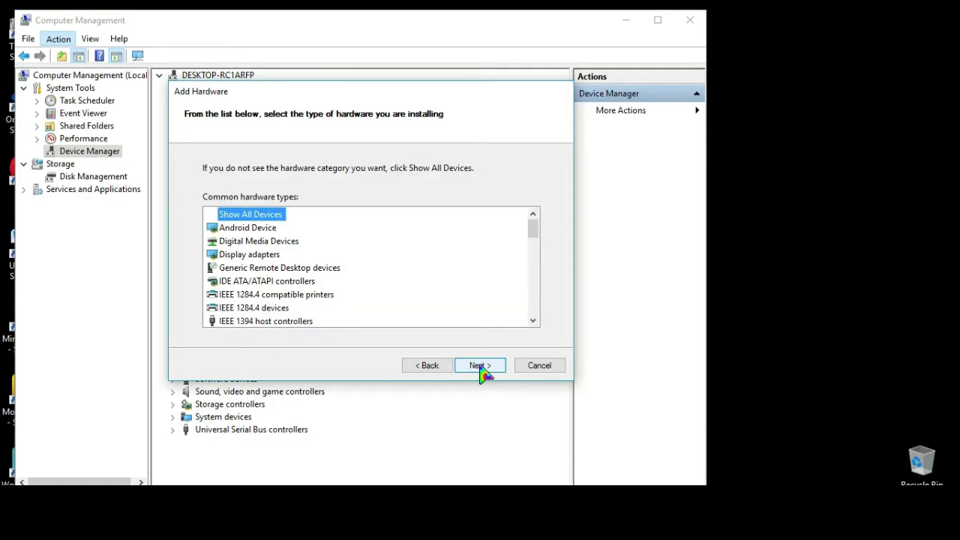
left_click(483, 366)
Load Win7\usb2ser_Win764.inf via Have Disk and select MediaTek PreLoader USB VCOM Port
left_click(513, 316)
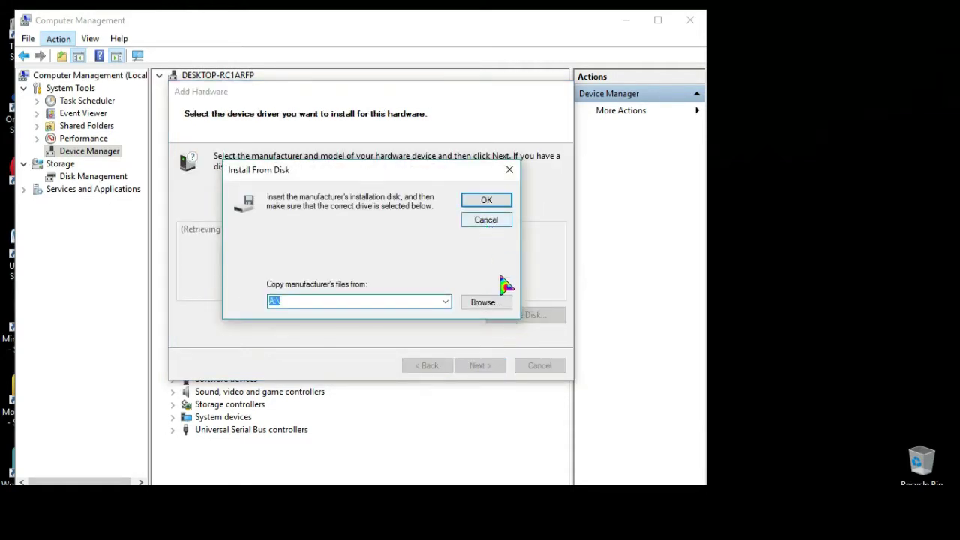
left_click(500, 303)
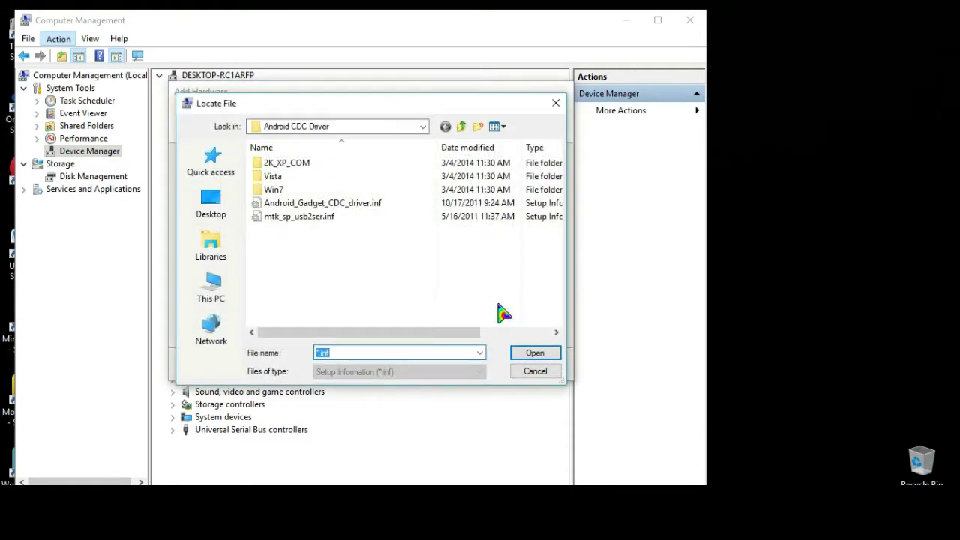
double_click(332, 190)
left_click(348, 179)
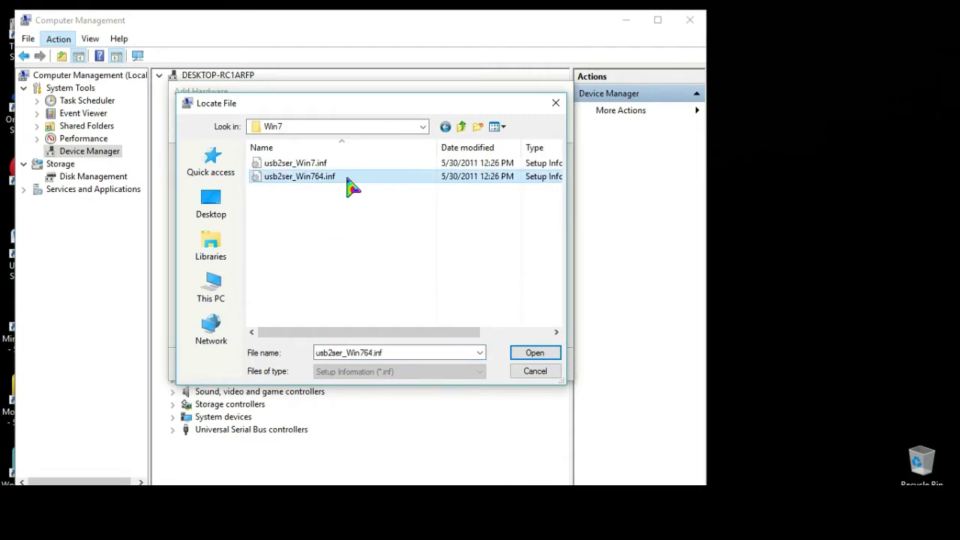
left_click(558, 357)
left_click(488, 200)
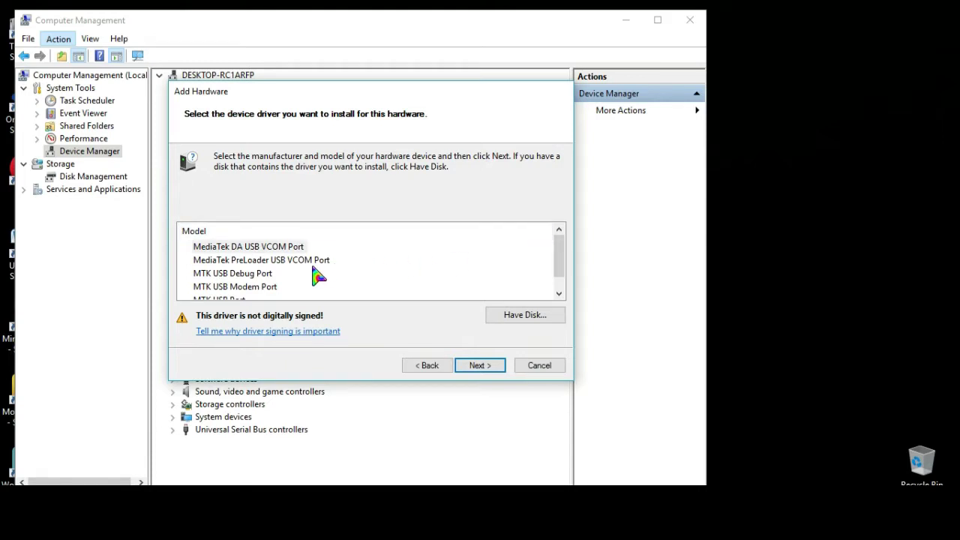
left_click(559, 294)
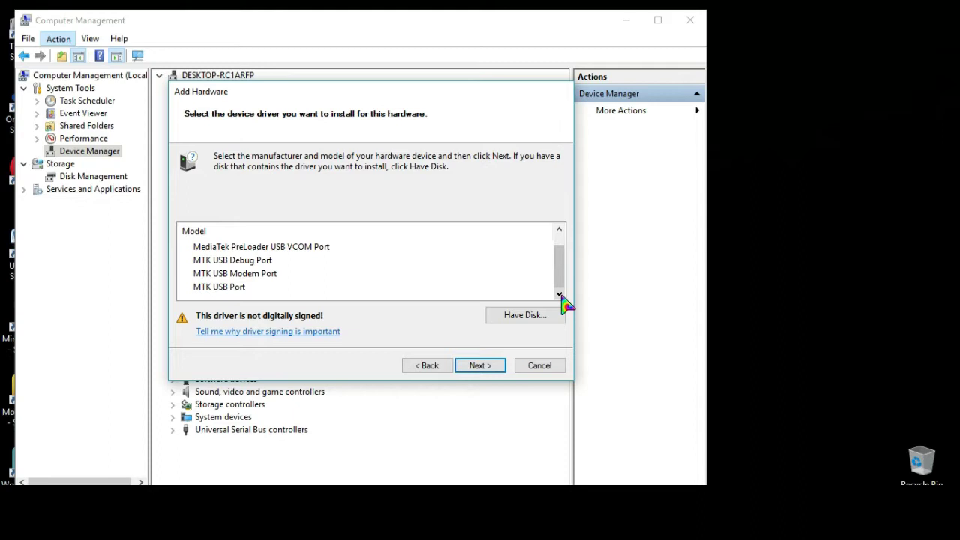
left_click(319, 249)
Install MediaTek PreLoader USB VCOM Port as COM5, accepting the unsigned driver, and finish
left_click(501, 365)
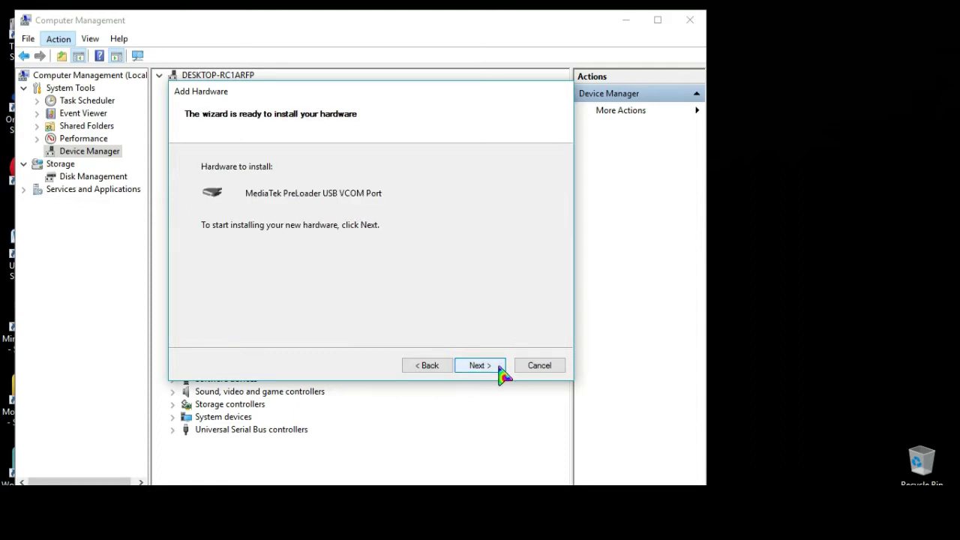
left_click(495, 368)
left_click(484, 285)
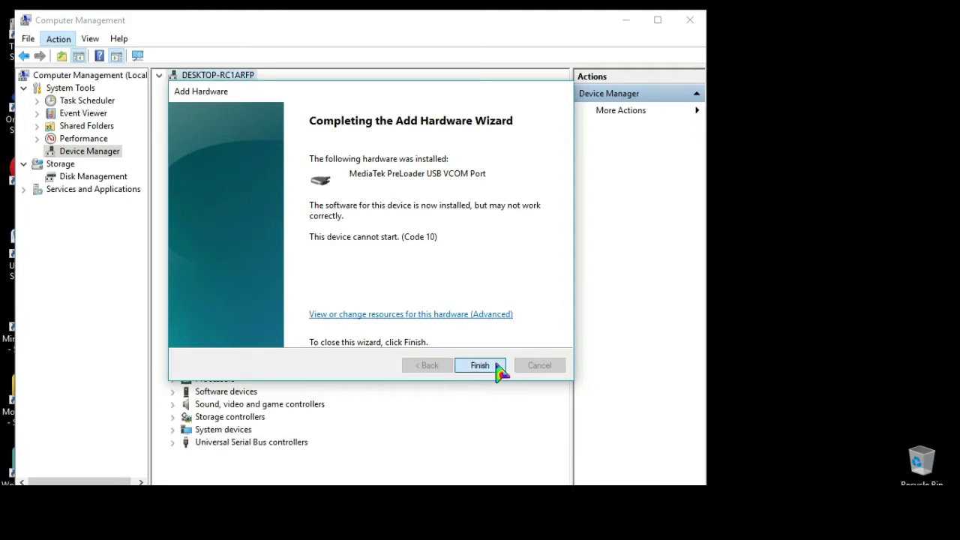
left_click(498, 369)
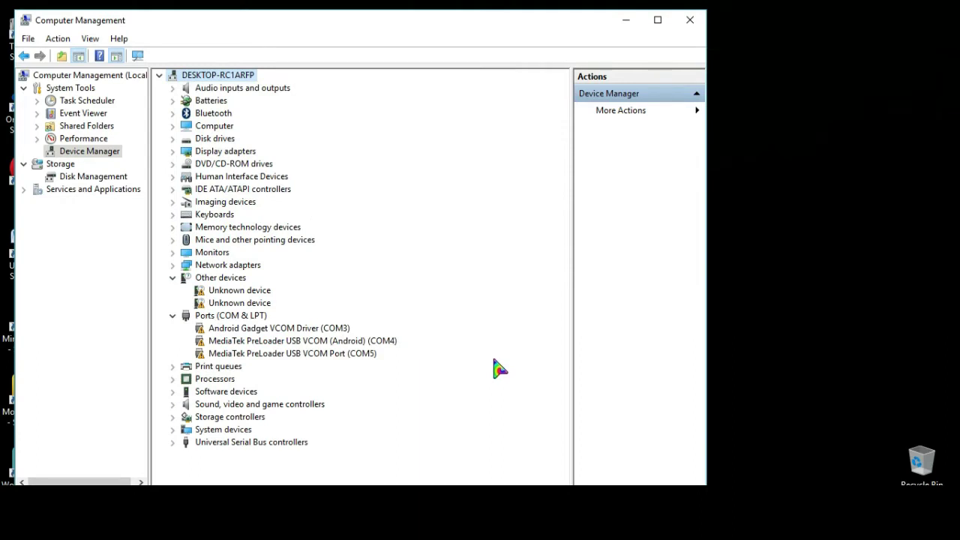